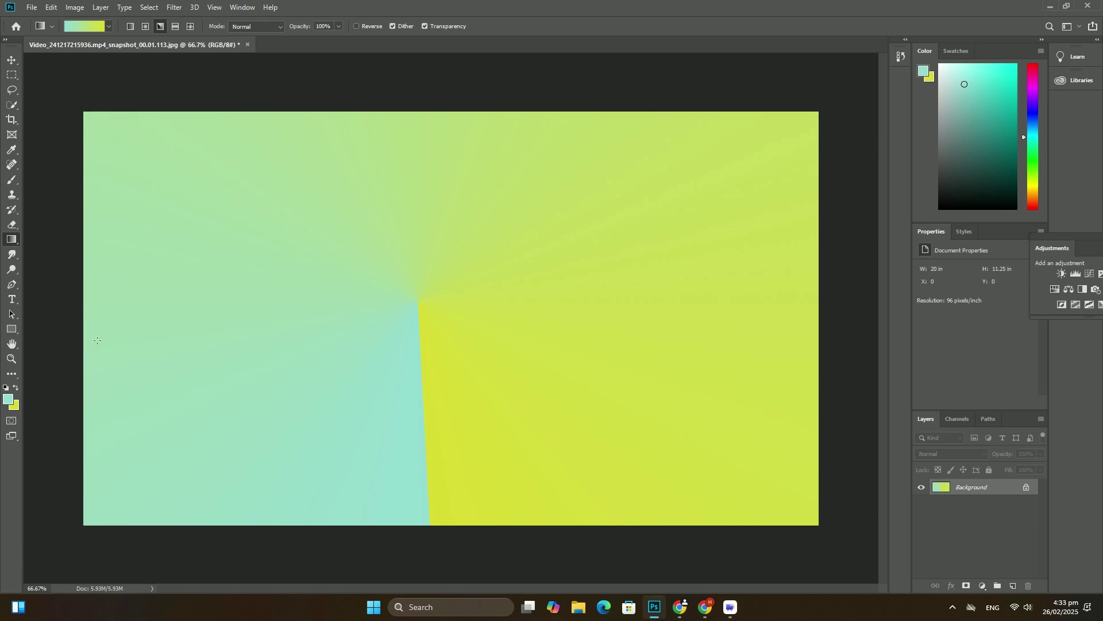
Step: Draw a wavy flag custom shape with a white outline on the left of the canvas
{"action": "right_click", "coordinate": [13, 331]}
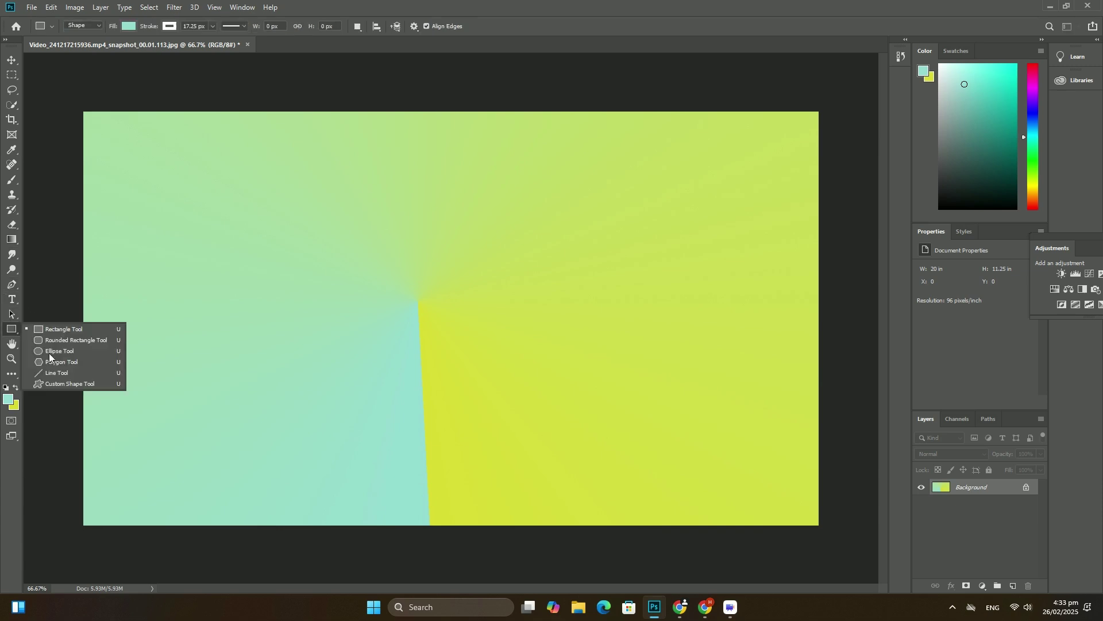
{"action": "left_click", "coordinate": [53, 386]}
{"action": "right_click", "coordinate": [361, 304]}
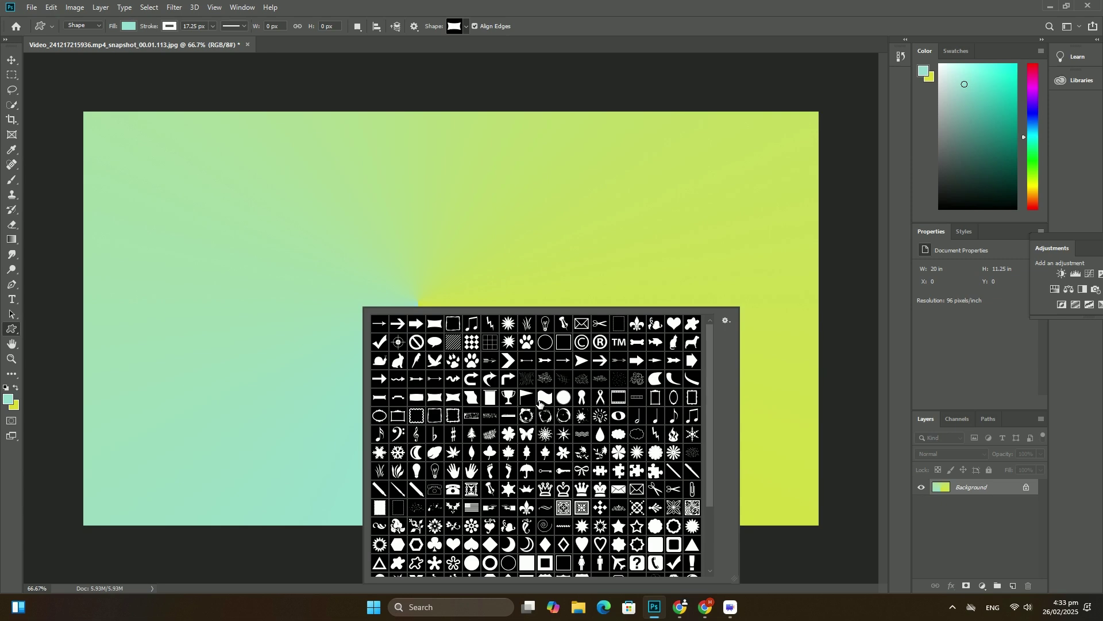
{"action": "left_click_drag", "start_coordinate": [148, 194], "coordinate": [345, 393]}
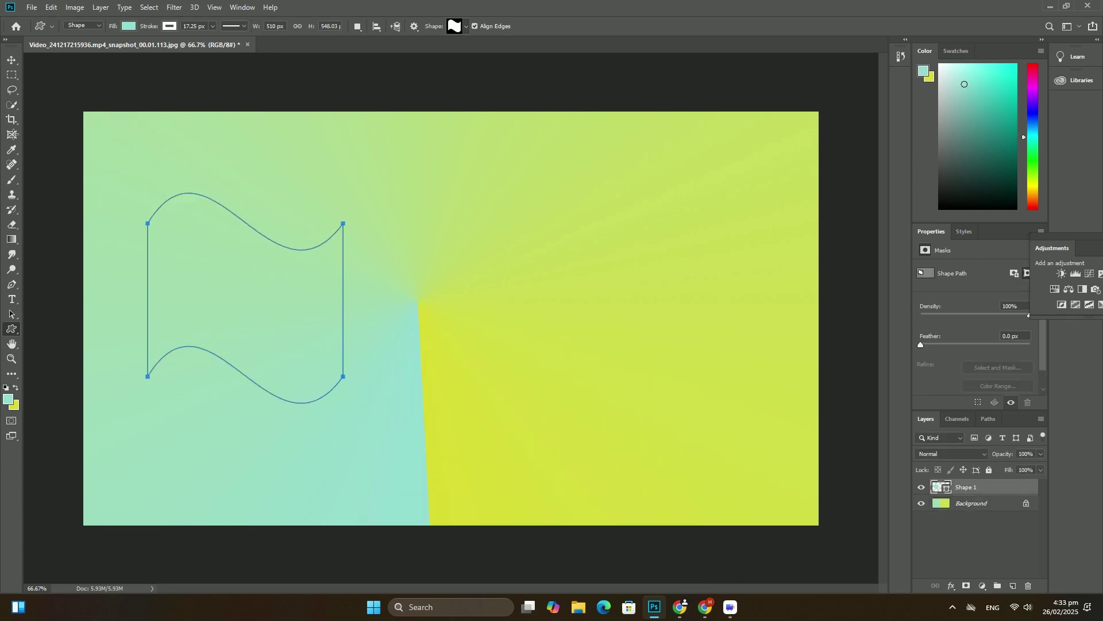
{"action": "left_click", "coordinate": [34, 7]}
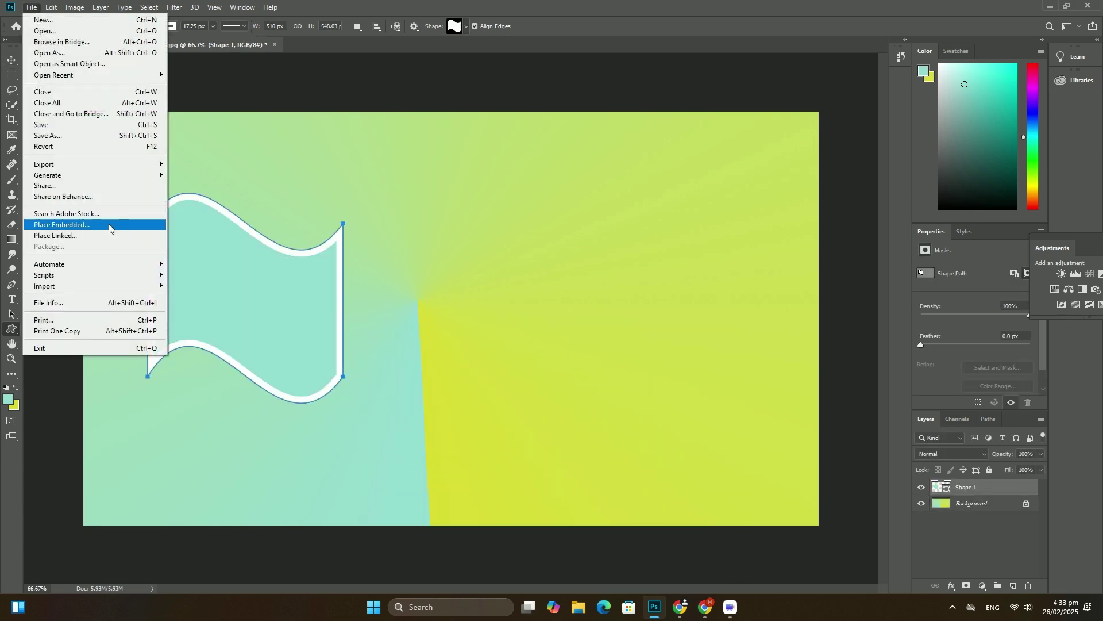
Step: Embed the gray geometric photo, fit it over the left flag, and clip it to that shape
{"action": "left_click", "coordinate": [59, 225]}
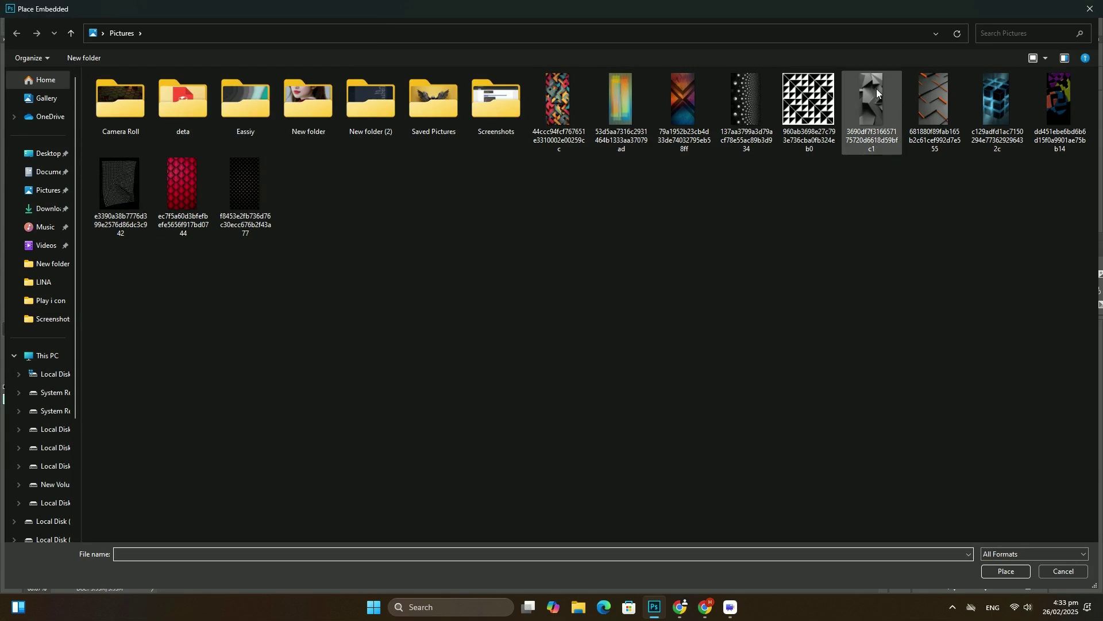
{"action": "double_click", "coordinate": [876, 89]}
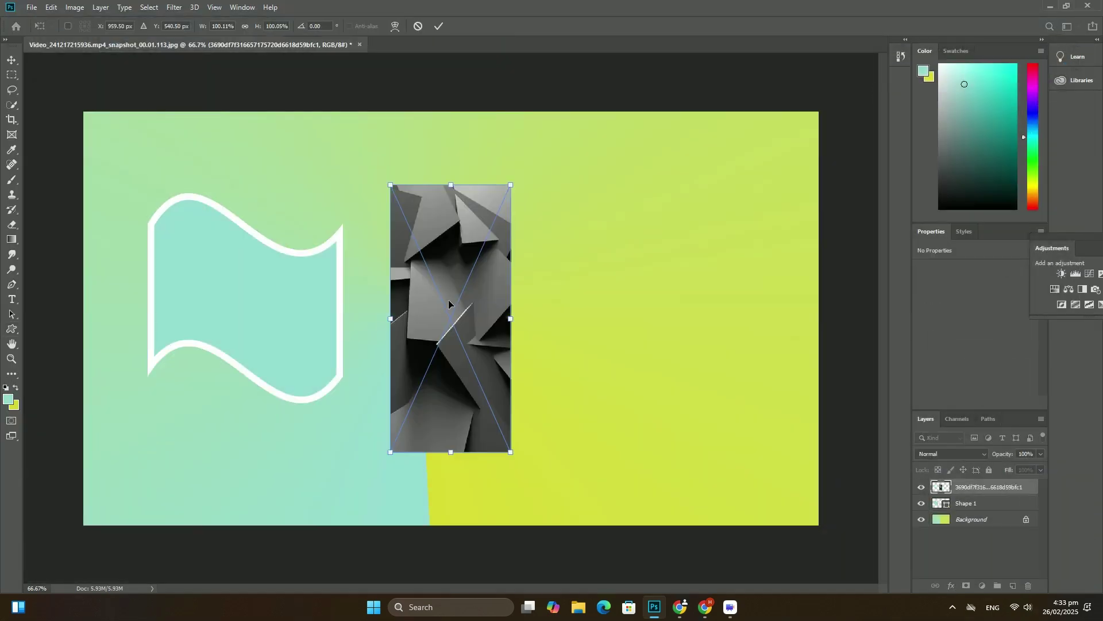
{"action": "left_click_drag", "start_coordinate": [448, 303], "coordinate": [207, 320]}
{"action": "left_click_drag", "start_coordinate": [269, 336], "coordinate": [345, 344]}
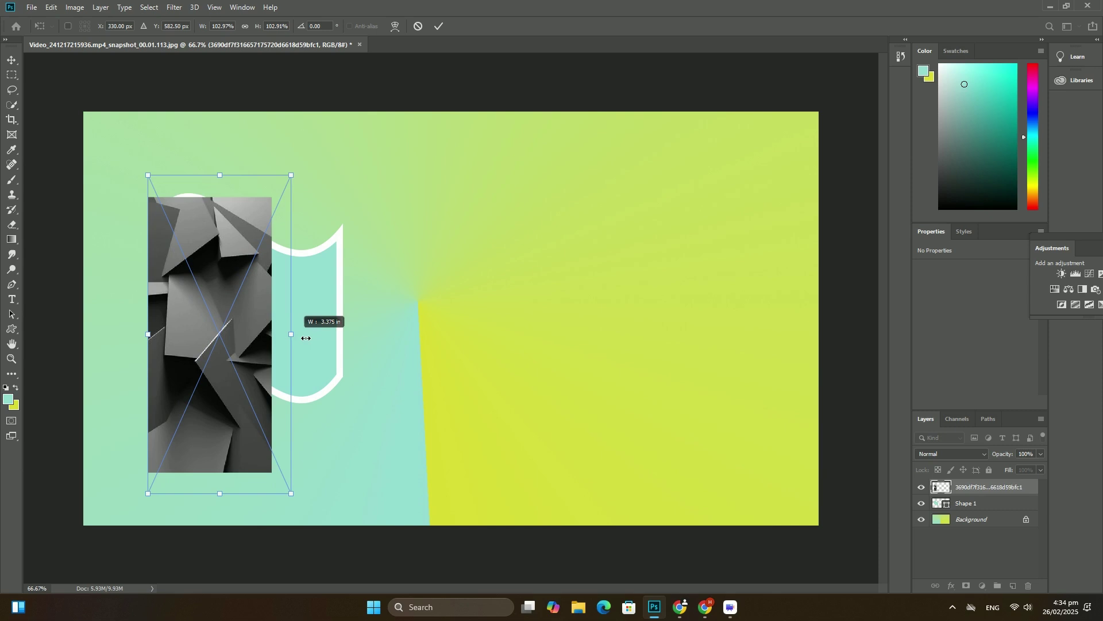
{"action": "key", "text": "Return"}
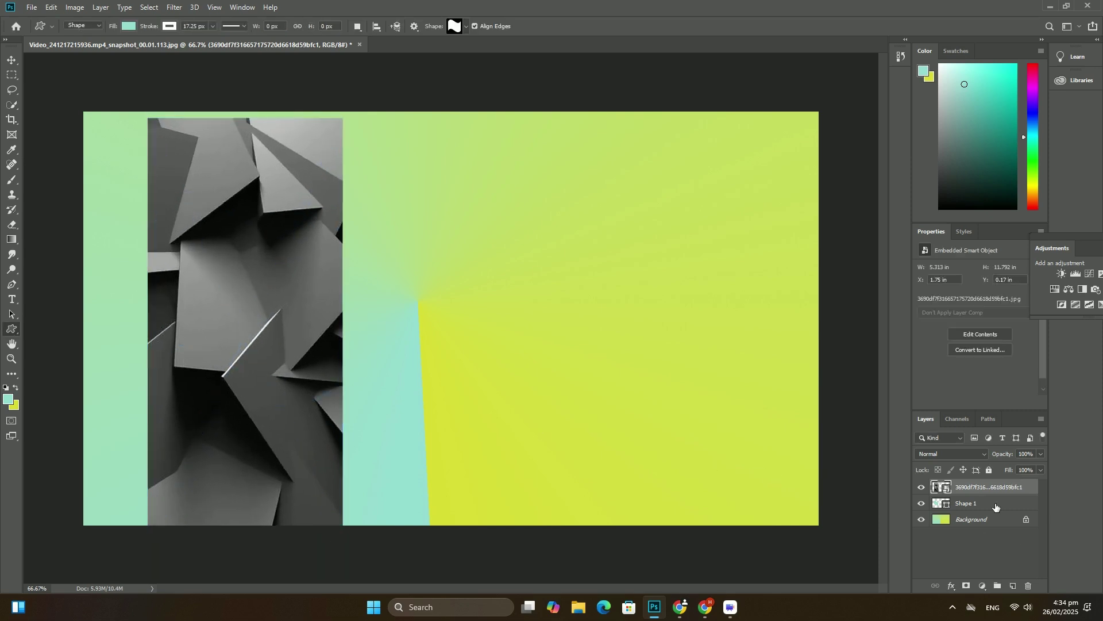
{"action": "right_click", "coordinate": [987, 491]}
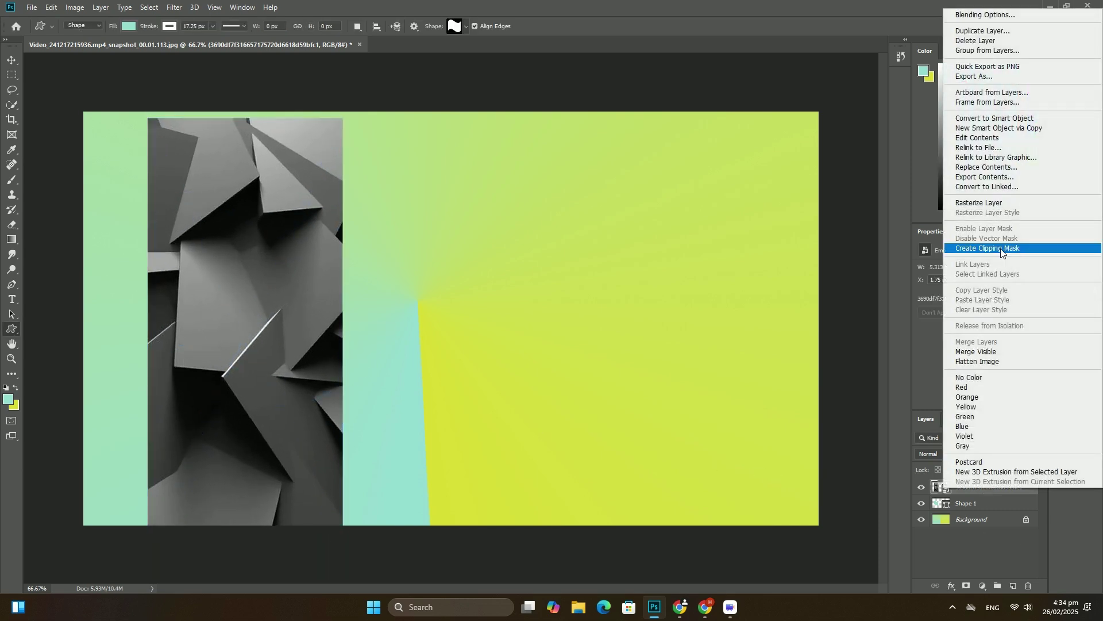
{"action": "left_click", "coordinate": [1000, 252]}
Step: Draw a second wavy flag on the right and embed the gray geometric photo again
{"action": "left_click_drag", "start_coordinate": [525, 225], "coordinate": [716, 422]}
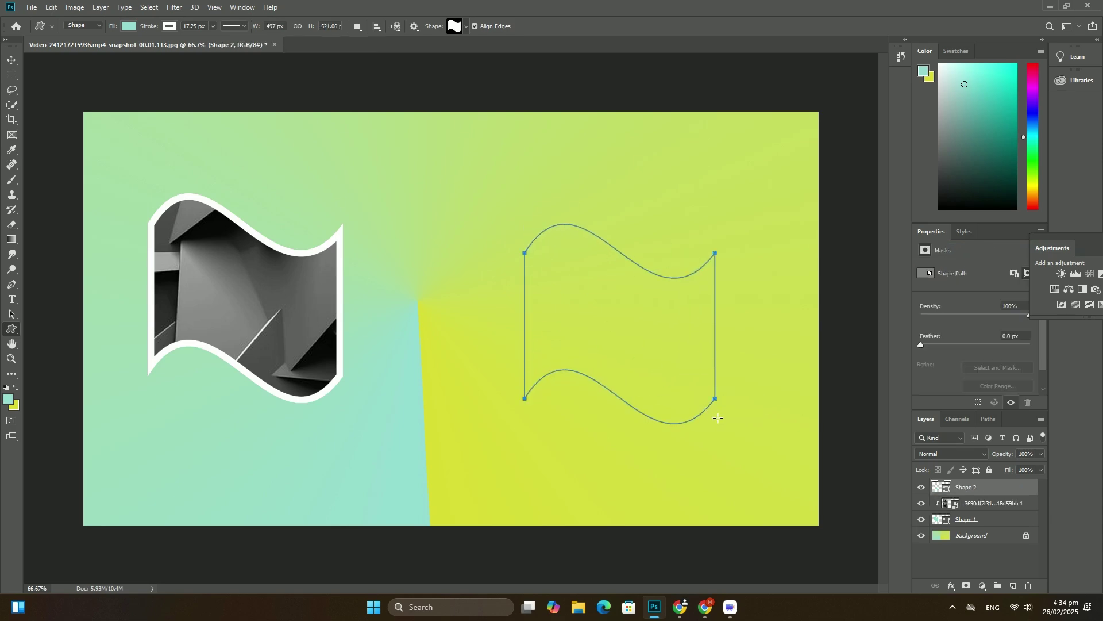
{"action": "left_click", "coordinate": [31, 7]}
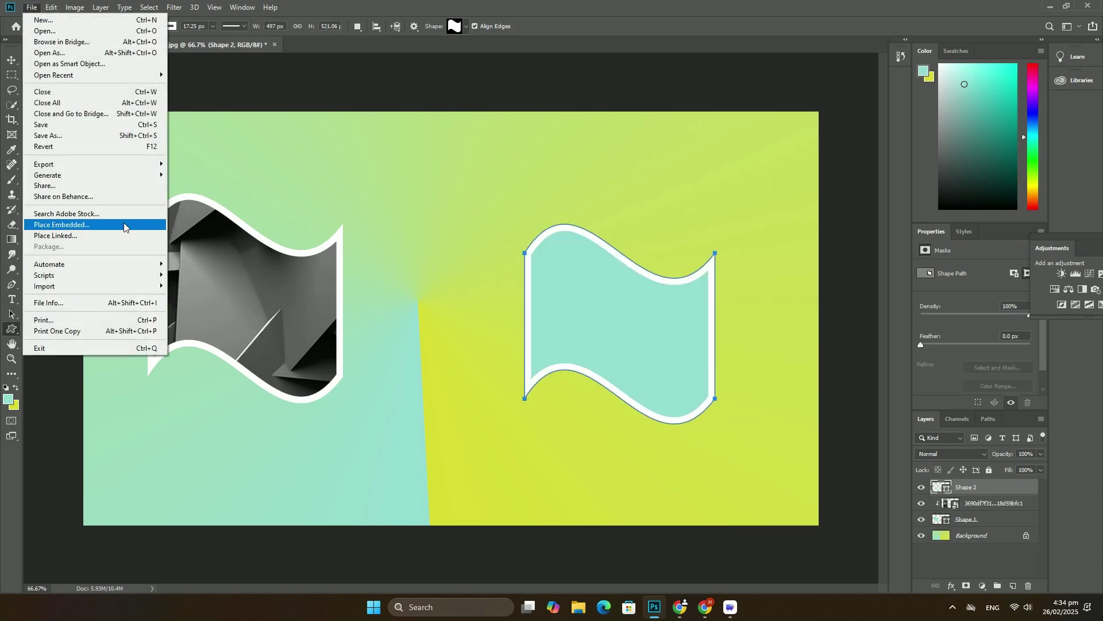
{"action": "left_click", "coordinate": [95, 224]}
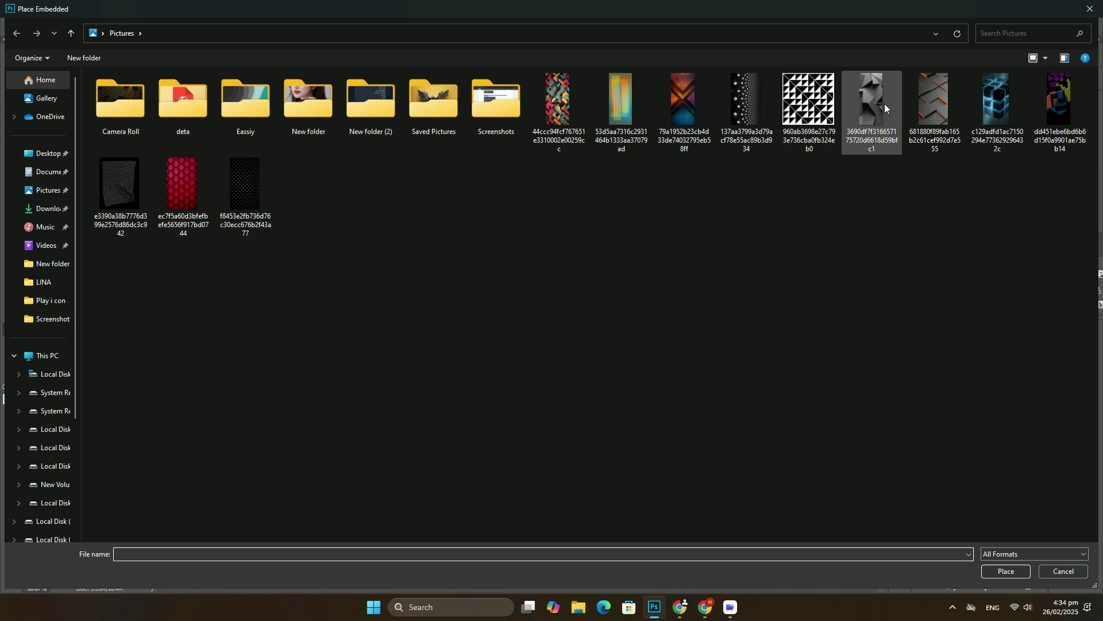
{"action": "double_click", "coordinate": [873, 104]}
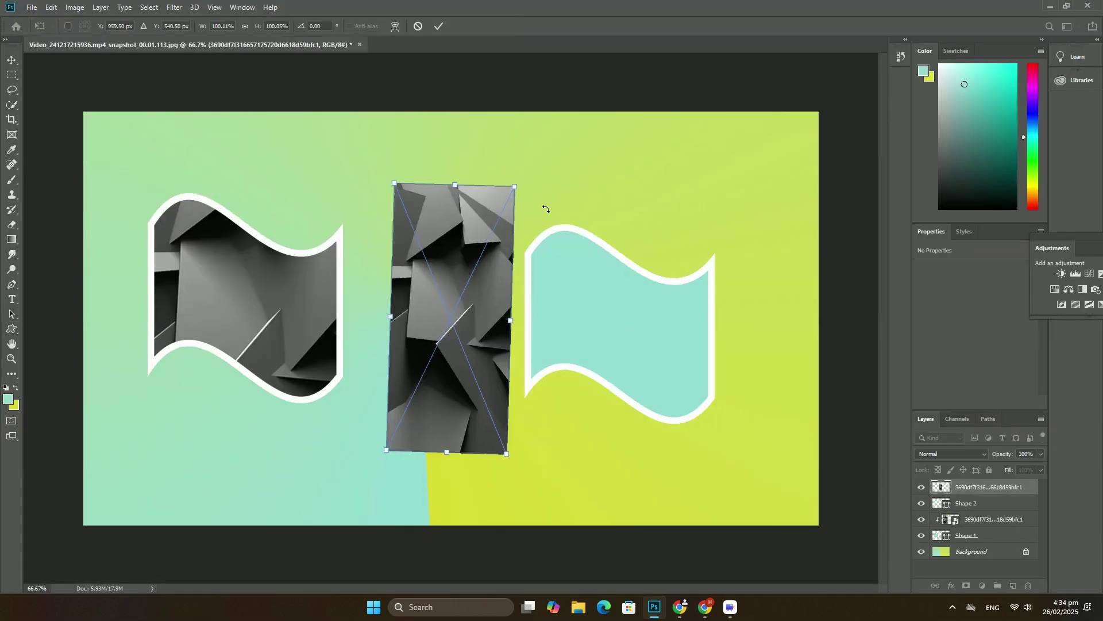
Step: Rotate and scale the photo over the right flag, clip it there, and select Background
{"action": "left_click_drag", "start_coordinate": [518, 177], "coordinate": [603, 362]}
{"action": "left_click_drag", "start_coordinate": [597, 319], "coordinate": [712, 324]}
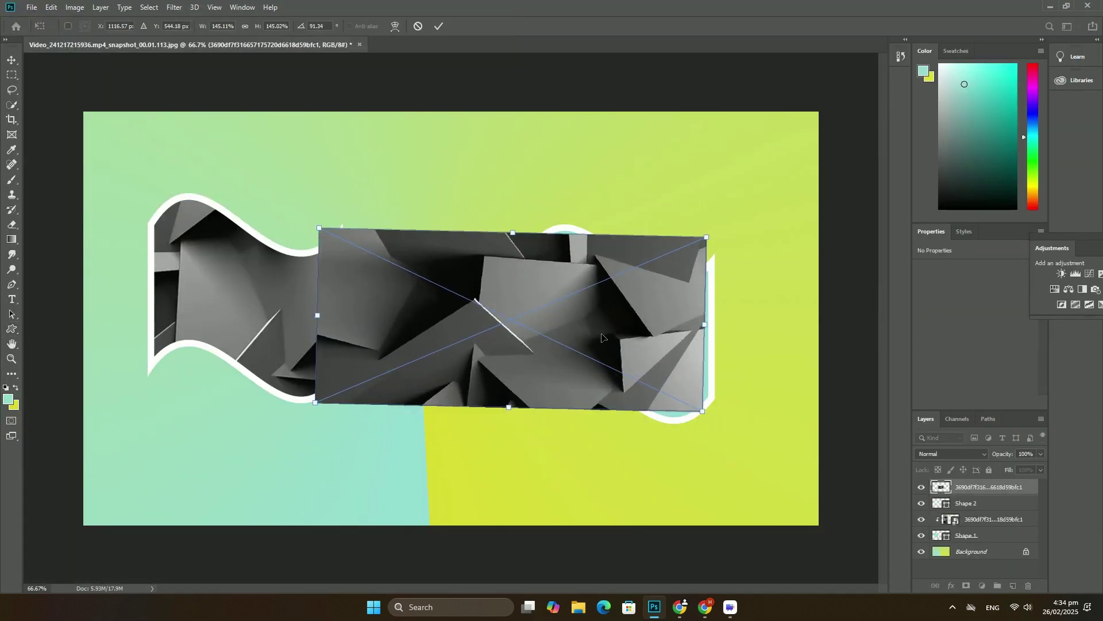
{"action": "left_click_drag", "start_coordinate": [507, 327], "coordinate": [600, 329]}
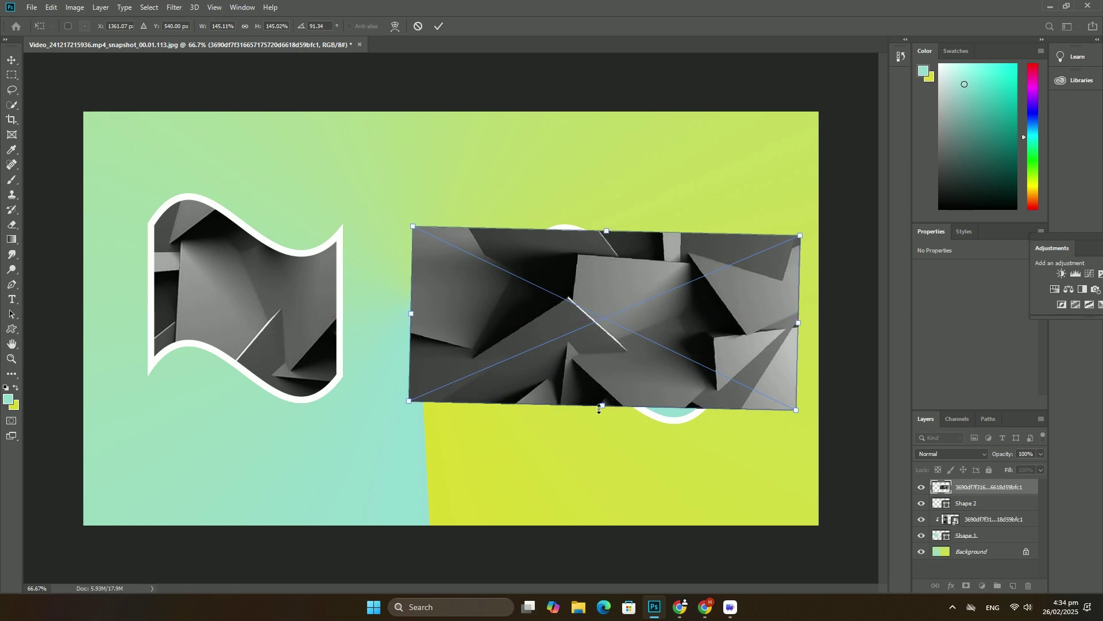
{"action": "left_click_drag", "start_coordinate": [600, 407], "coordinate": [602, 423]}
{"action": "key", "text": "Return"}
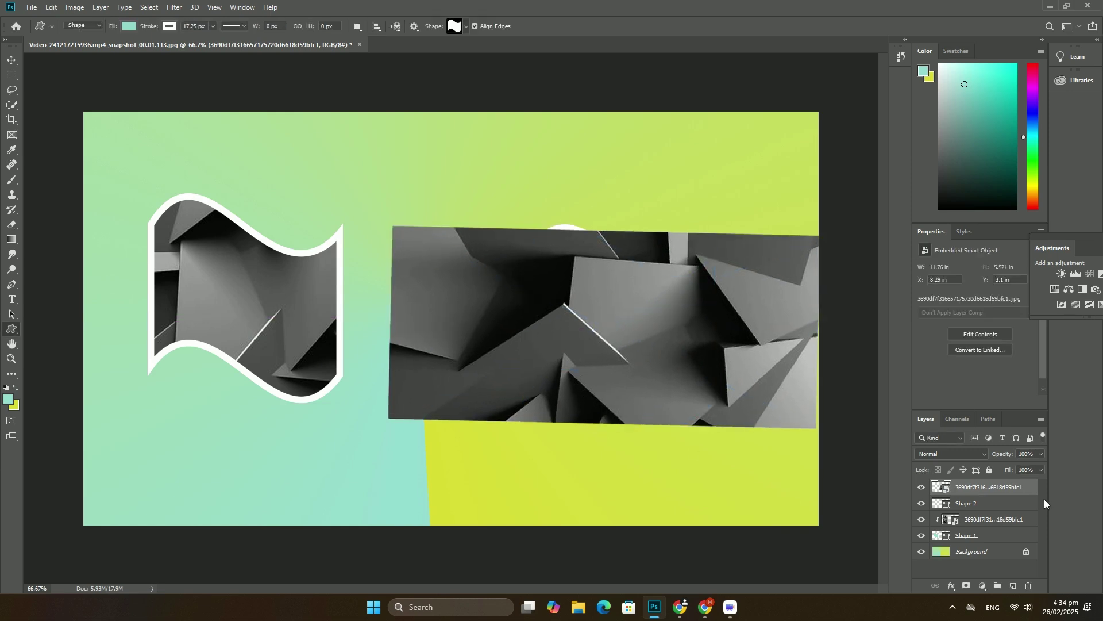
{"action": "right_click", "coordinate": [965, 486]}
{"action": "left_click", "coordinate": [992, 243]}
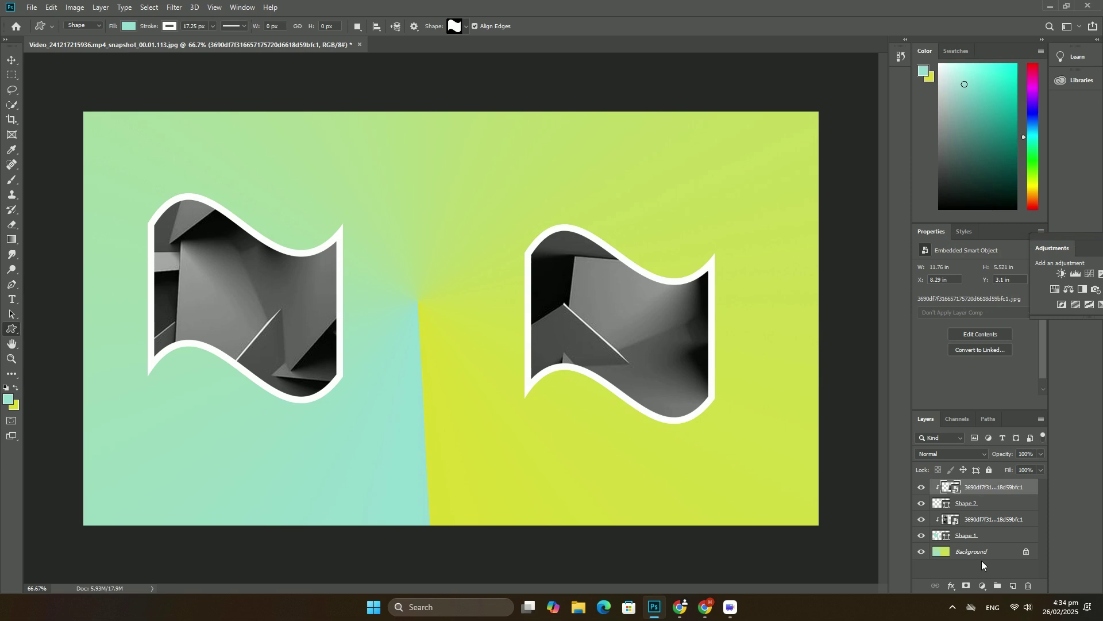
{"action": "left_click", "coordinate": [973, 537]}
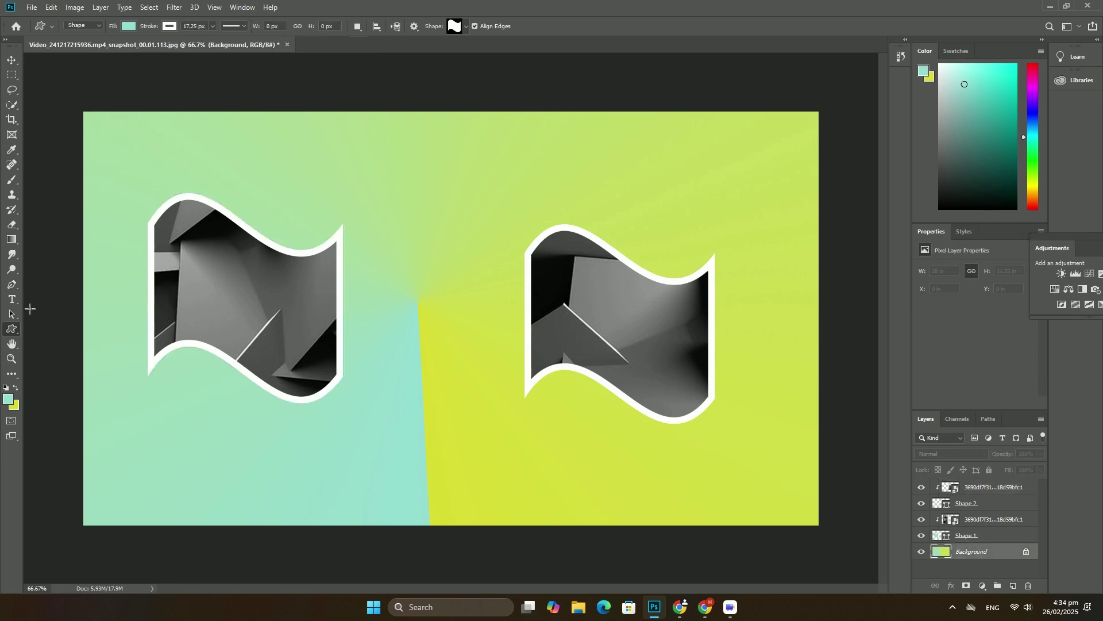
Step: Draw a large rectangle and a smaller black-bordered one inside it, each with a preset style
{"action": "right_click", "coordinate": [12, 330]}
{"action": "left_click", "coordinate": [61, 327]}
{"action": "left_click_drag", "start_coordinate": [102, 132], "coordinate": [795, 490]}
{"action": "left_click", "coordinate": [965, 232]}
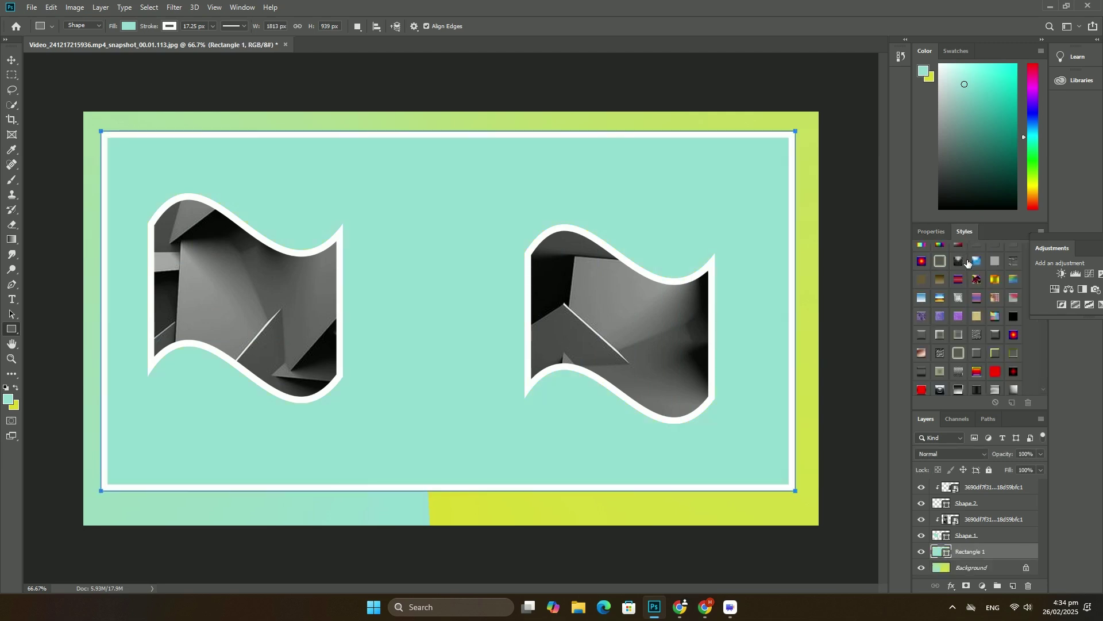
{"action": "left_click", "coordinate": [968, 262]}
{"action": "left_click_drag", "start_coordinate": [135, 162], "coordinate": [770, 450]}
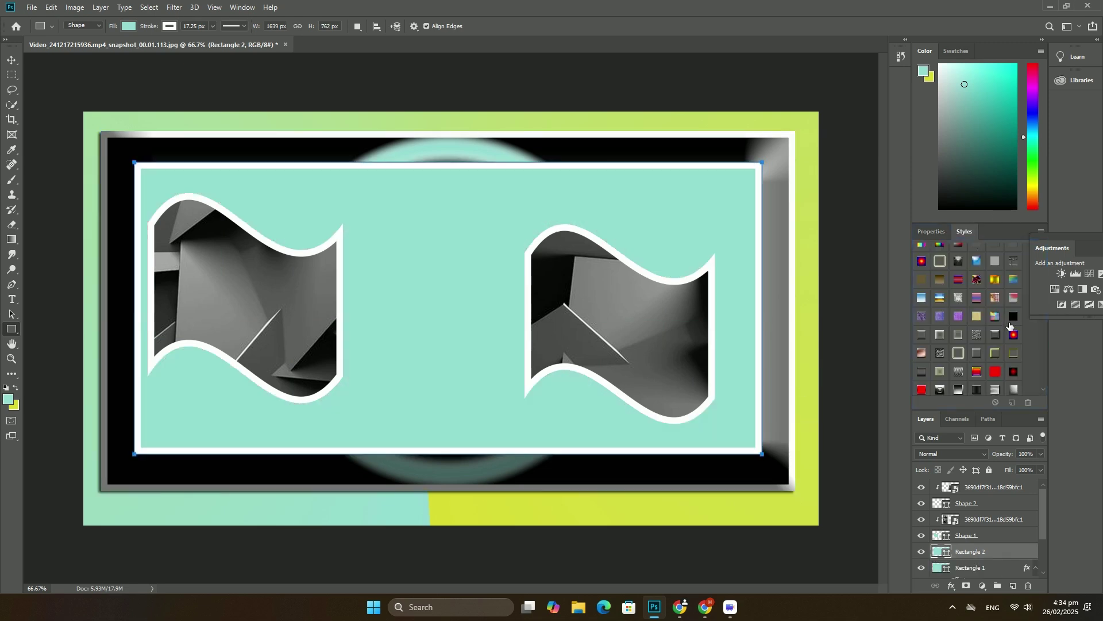
{"action": "left_click", "coordinate": [1012, 324]}
Step: Add a glossy blue third rectangle, a black fourth, and a fifth rectangle in the centre
{"action": "left_click_drag", "start_coordinate": [177, 183], "coordinate": [724, 428]}
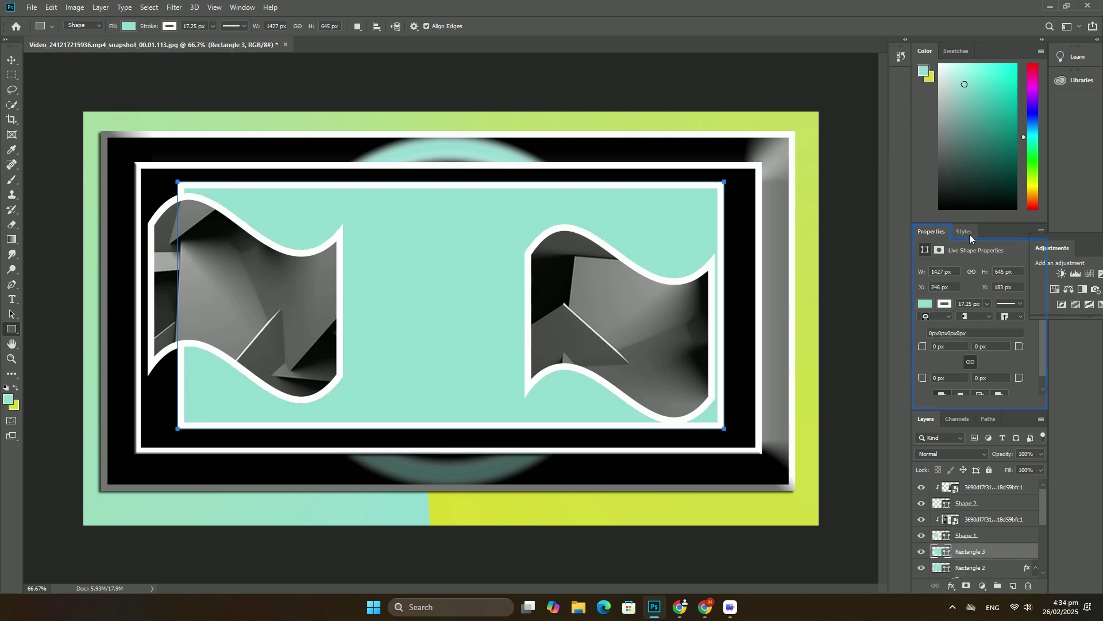
{"action": "left_click", "coordinate": [963, 231]}
{"action": "left_click", "coordinate": [977, 262]}
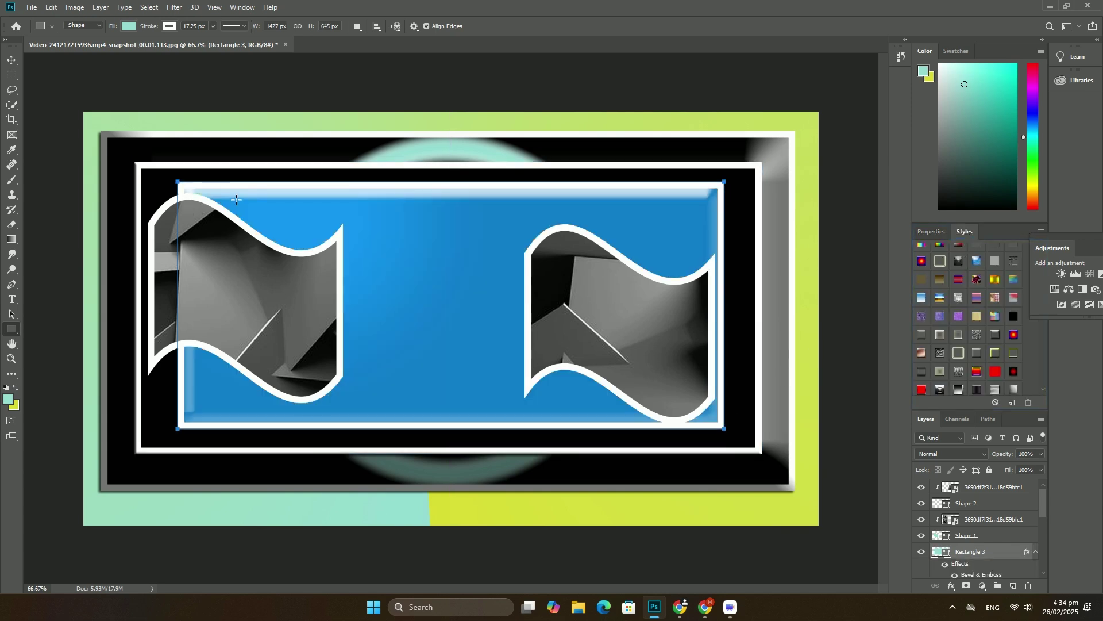
{"action": "left_click_drag", "start_coordinate": [234, 194], "coordinate": [682, 415]}
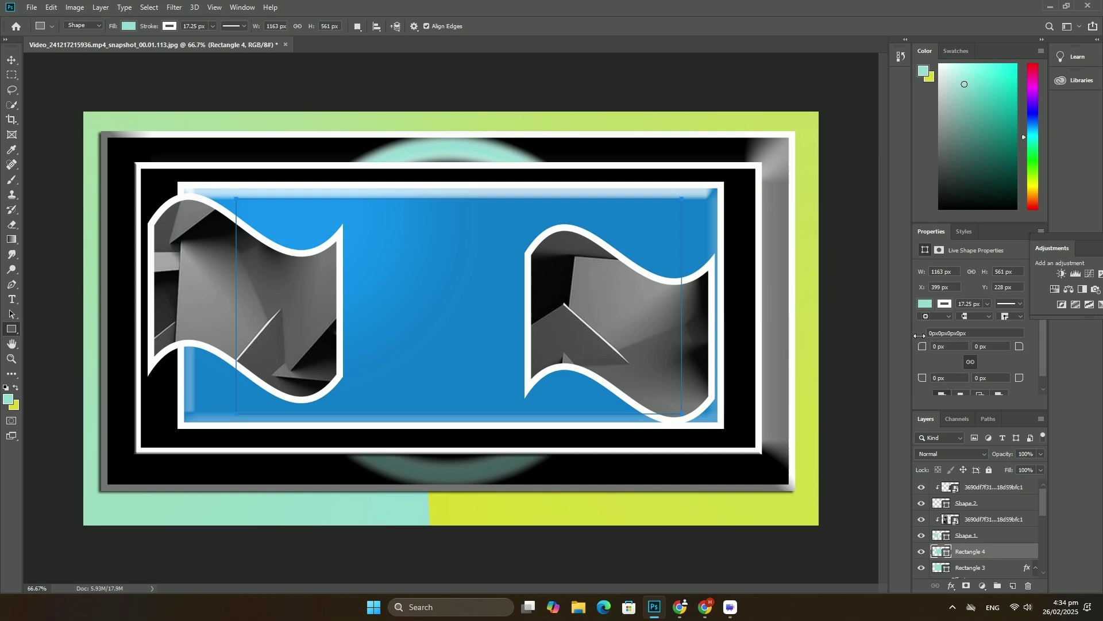
{"action": "left_click", "coordinate": [965, 231]}
{"action": "scroll", "coordinate": [967, 293], "scroll_direction": "down", "scroll_amount": 2}
{"action": "left_click", "coordinate": [1015, 317]}
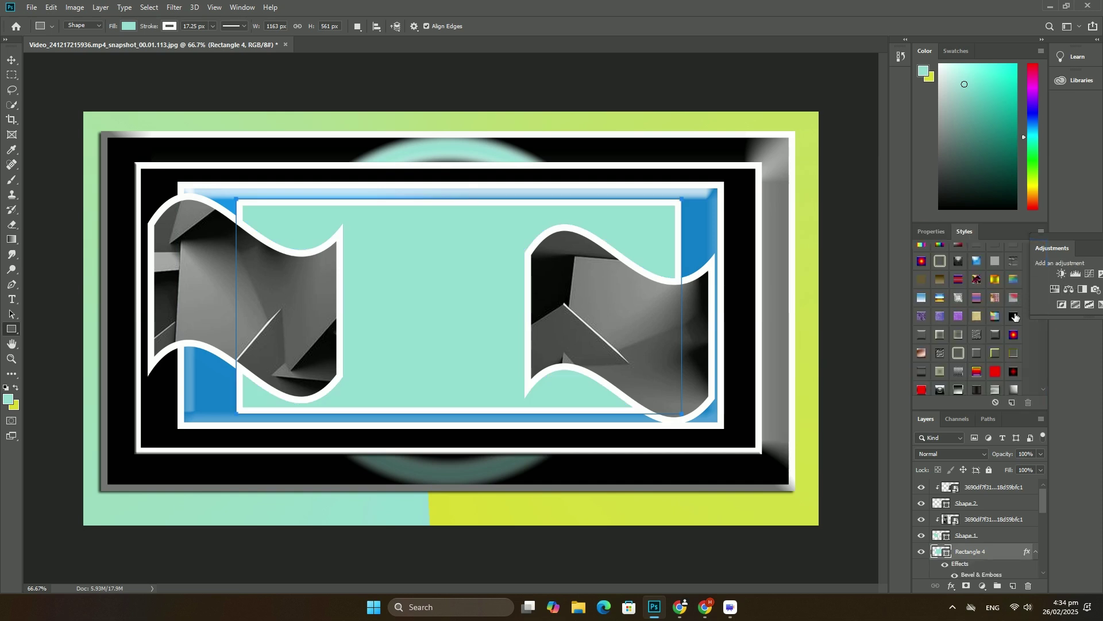
{"action": "left_click_drag", "start_coordinate": [343, 237], "coordinate": [524, 368]}
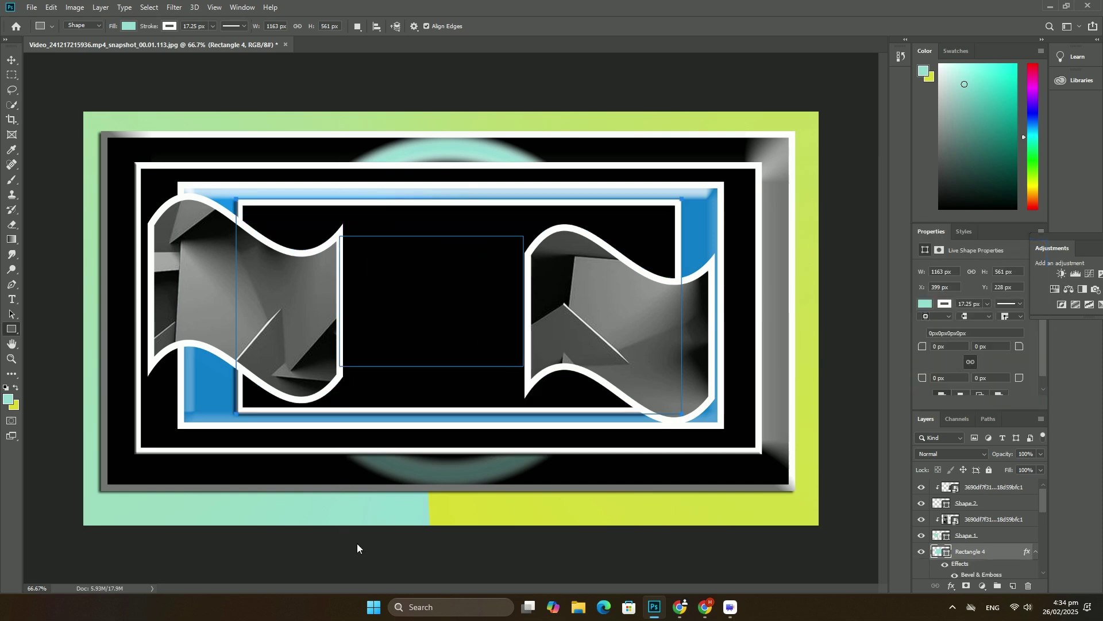